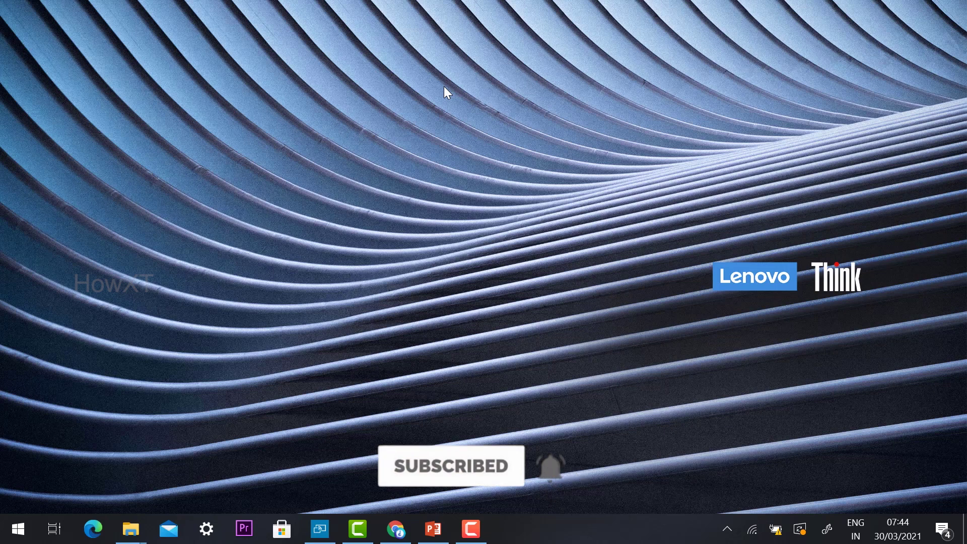
# Step: Google 'microsoft play store' in Chrome and open the Windows Apps – Microsoft Store result
pyautogui.click(397, 529)
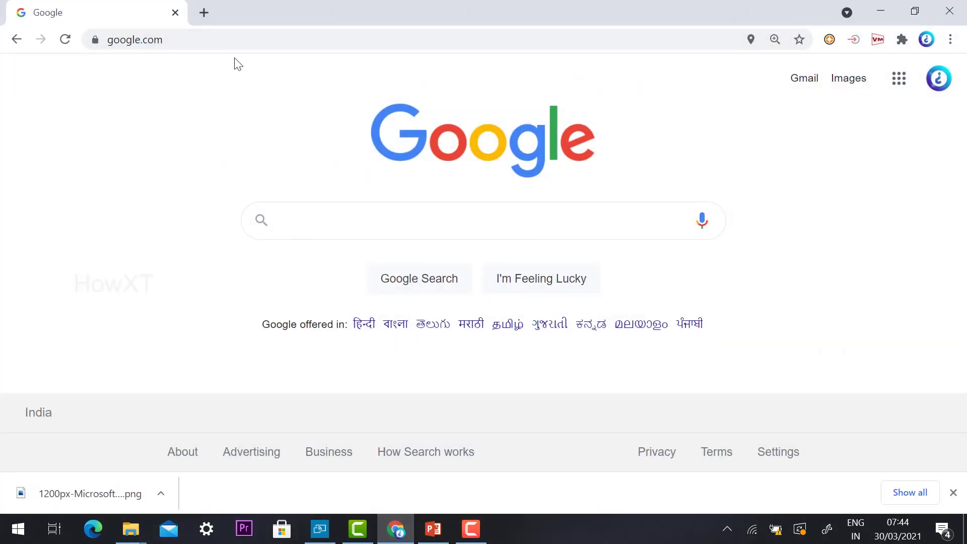
pyautogui.click(232, 43)
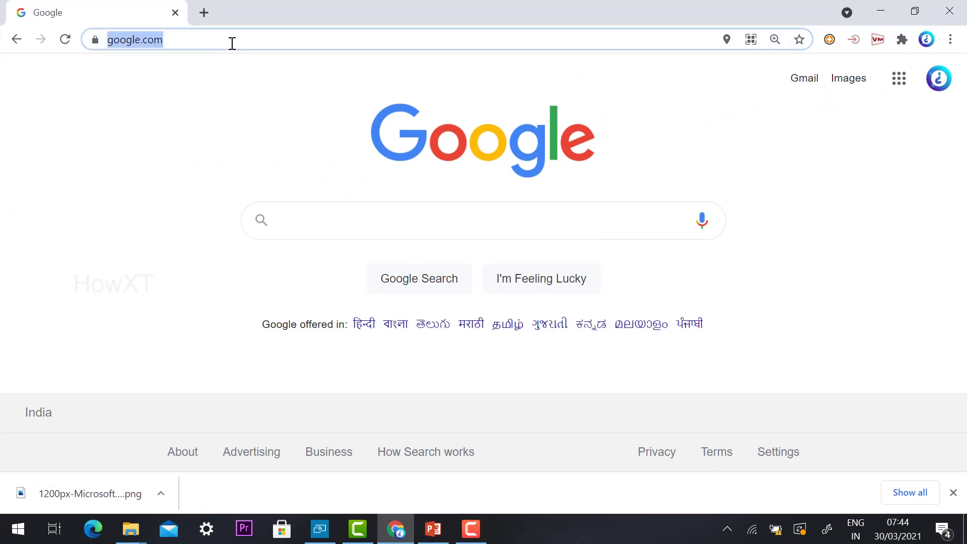
pyautogui.write('microsoft play store')
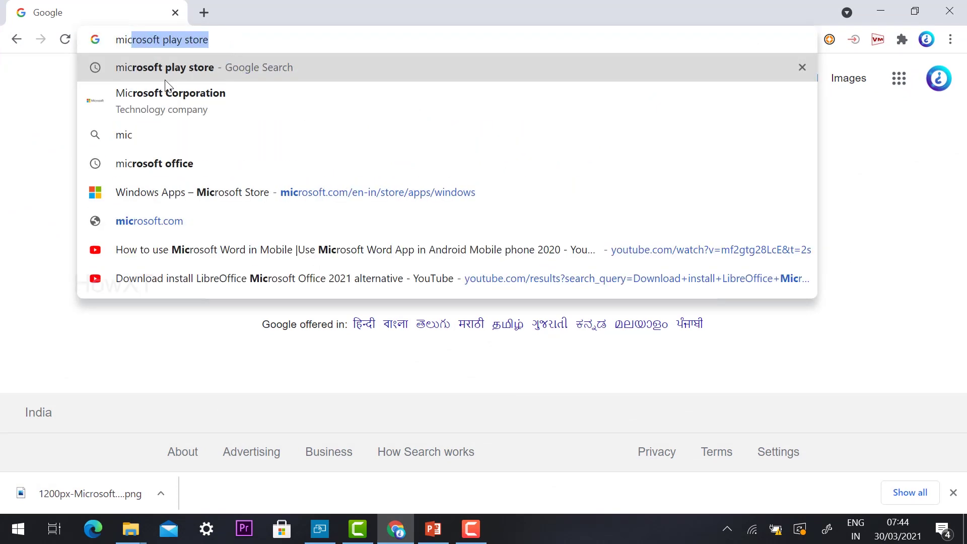
pyautogui.press('Return')
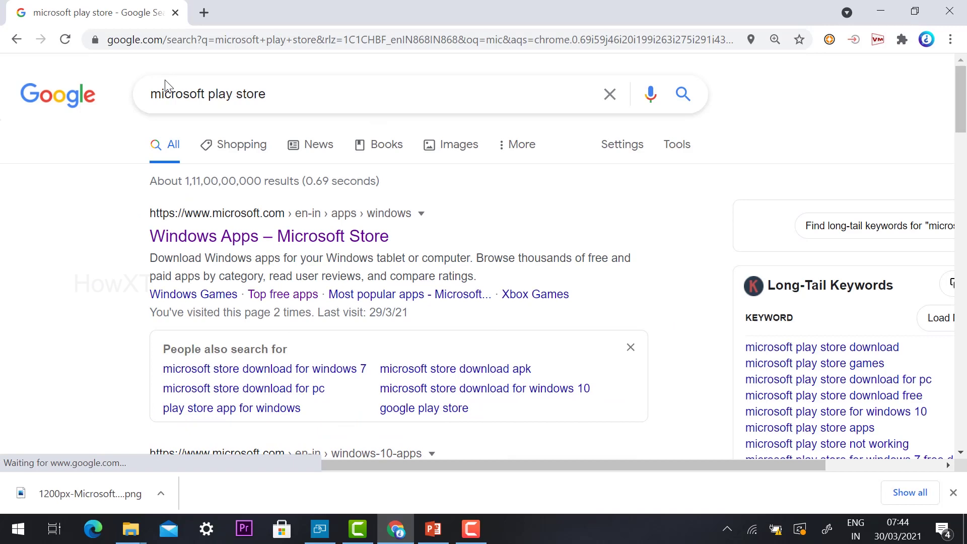
pyautogui.click(241, 240)
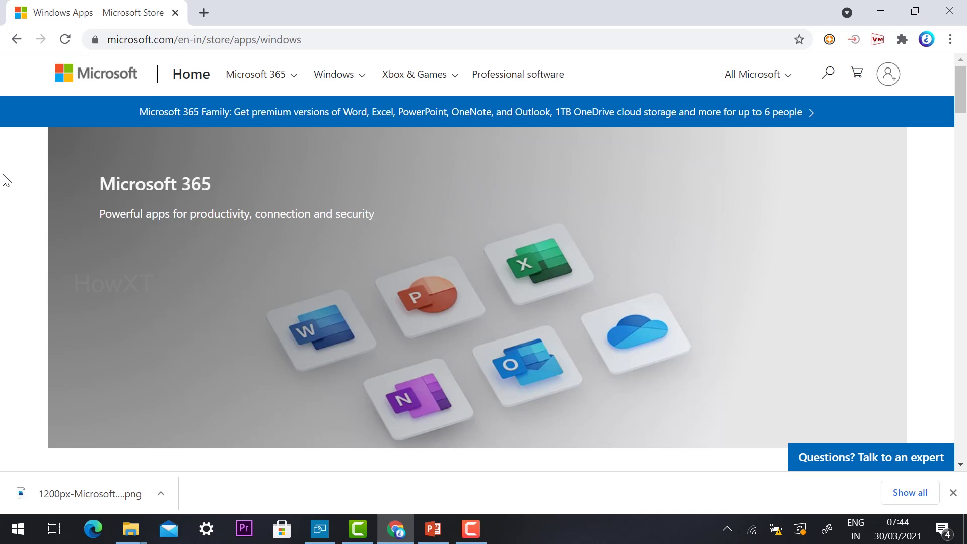
# Step: Run a Microsoft website search for 'onenote'
pyautogui.click(830, 74)
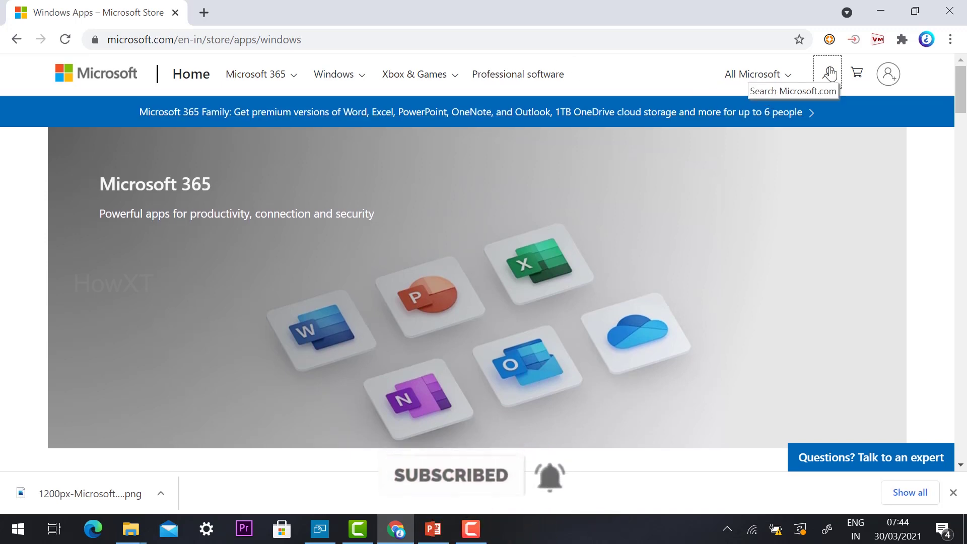
pyautogui.write('o')
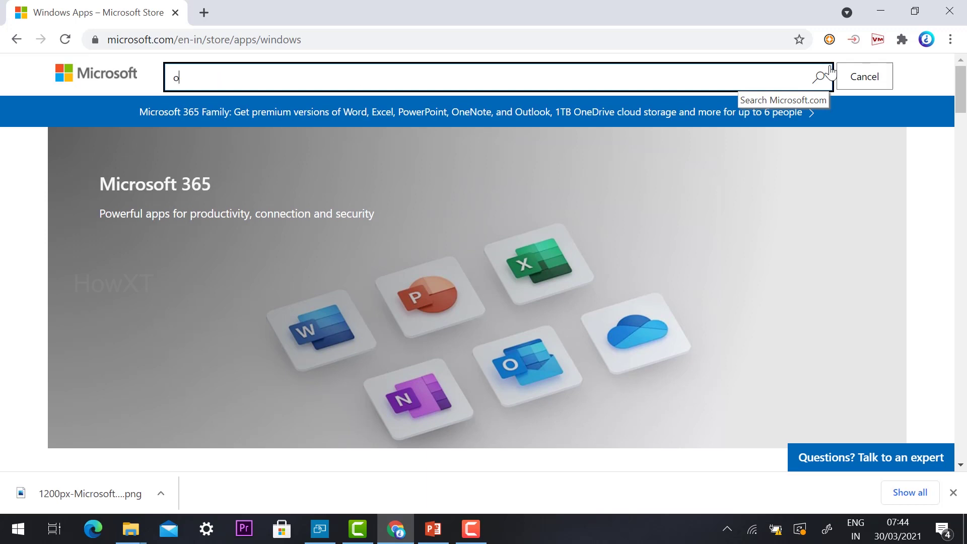
pyautogui.write('nenote')
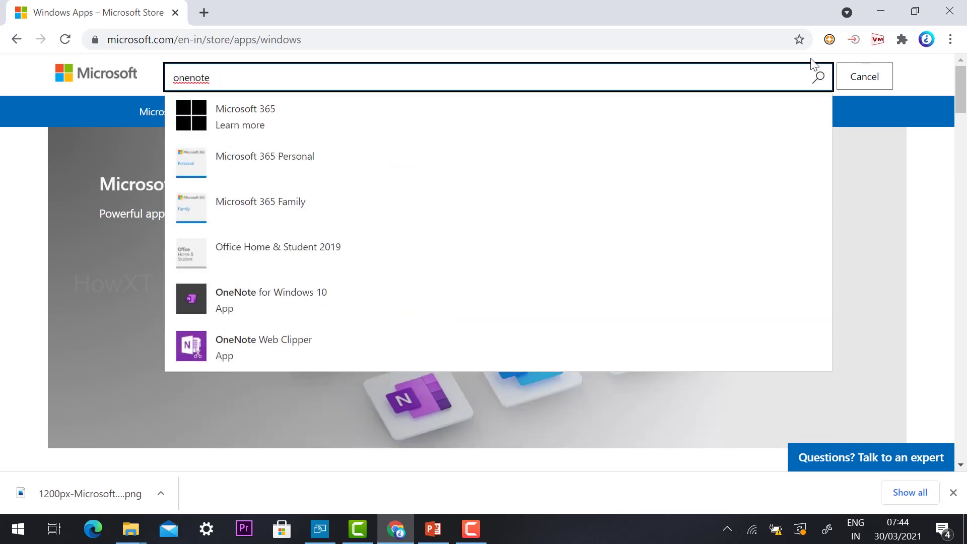
pyautogui.press('Return')
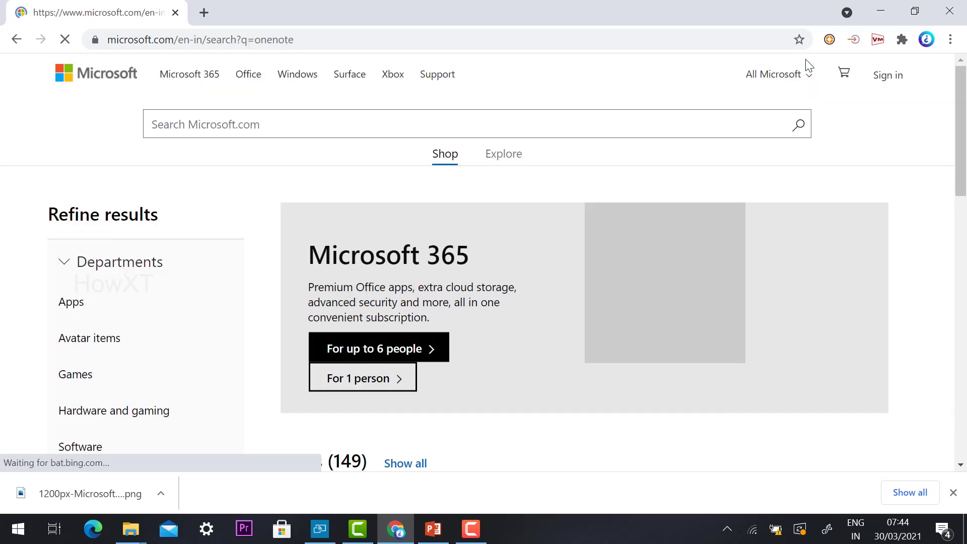
pyautogui.scroll(-7, 619, 198)
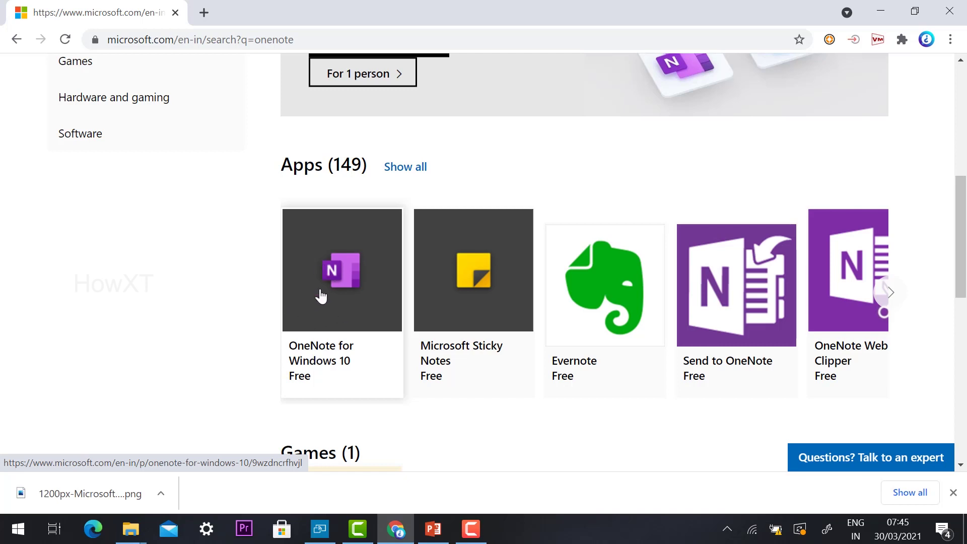
pyautogui.click(888, 292)
pyautogui.click(280, 293)
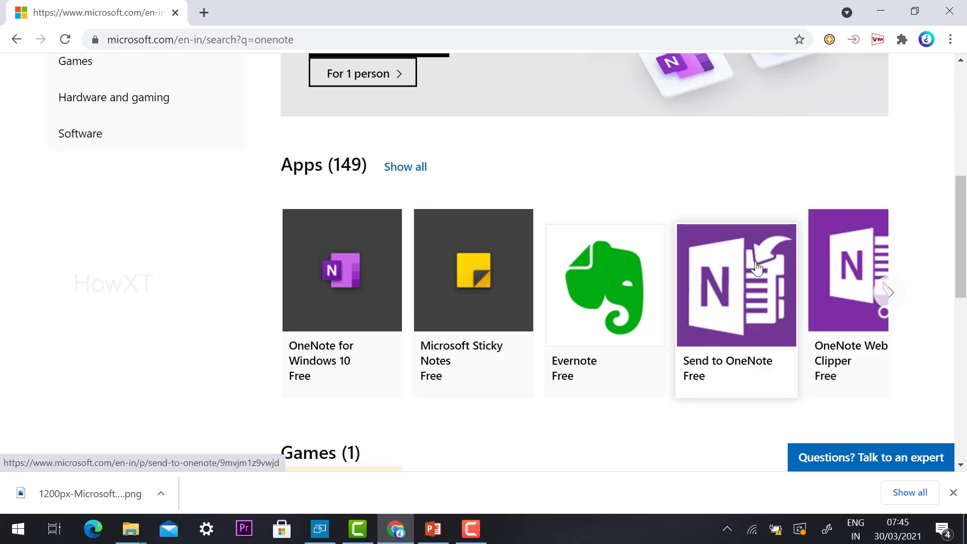
# Step: Open the free OneNote for Windows 10 product page and look it over, ending back at the top
pyautogui.click(333, 259)
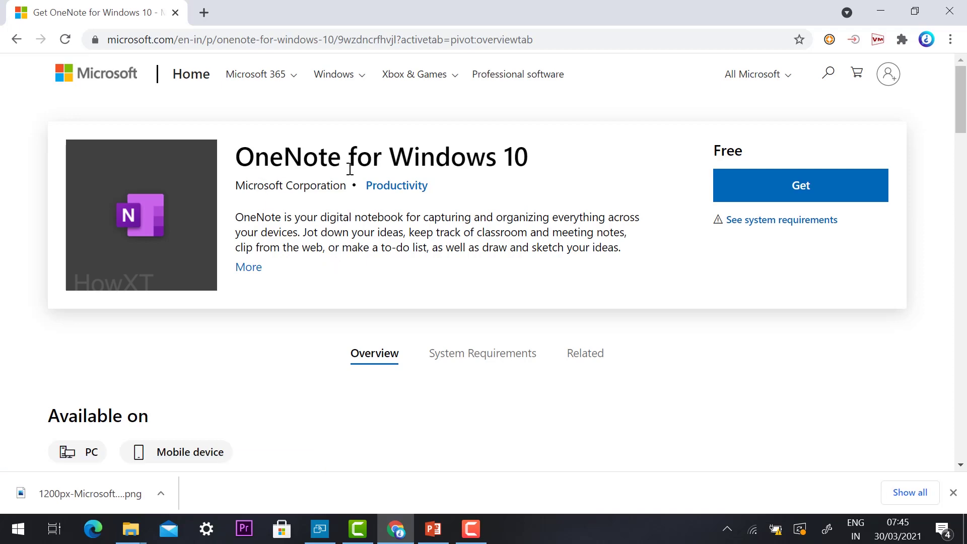
pyautogui.scroll(-14, 349, 169)
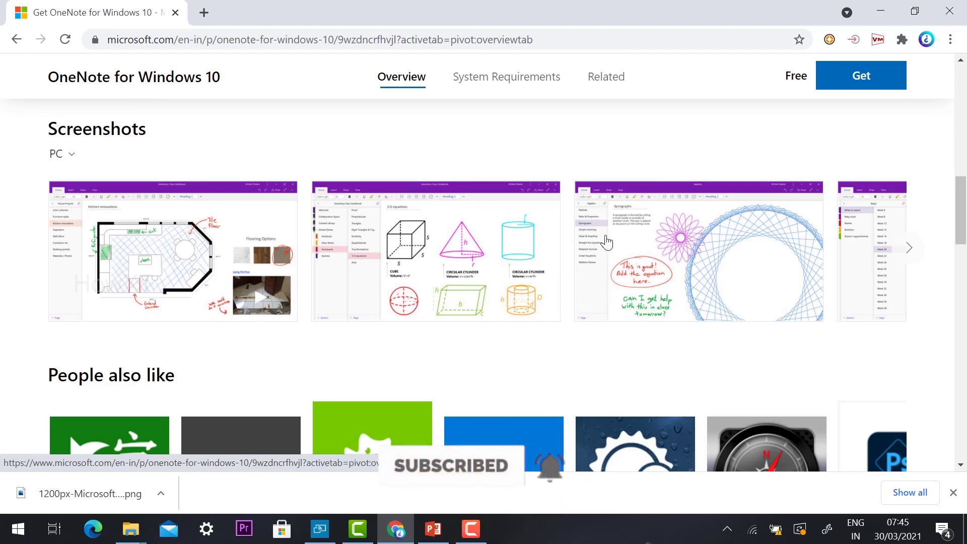
pyautogui.scroll(5, 607, 242)
pyautogui.scroll(3, 607, 242)
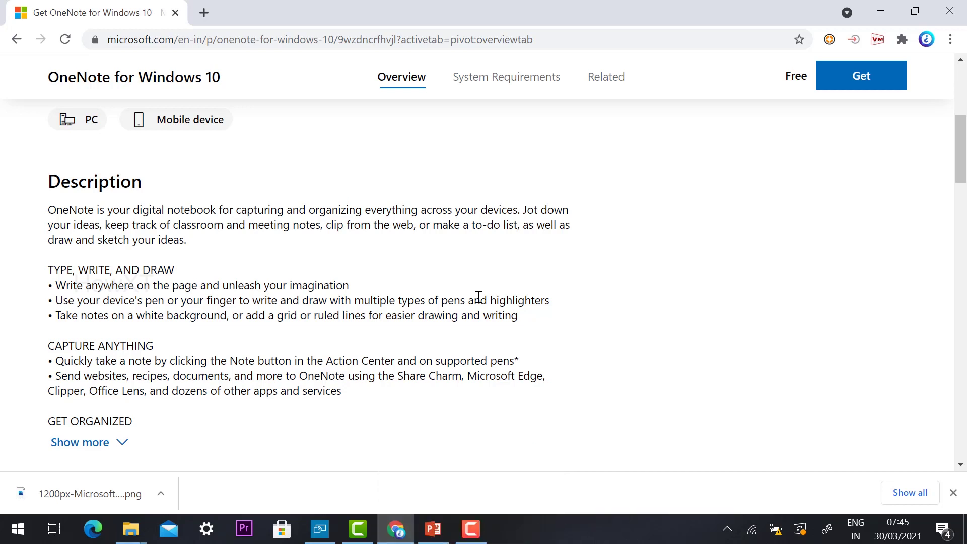
pyautogui.scroll(5, 479, 287)
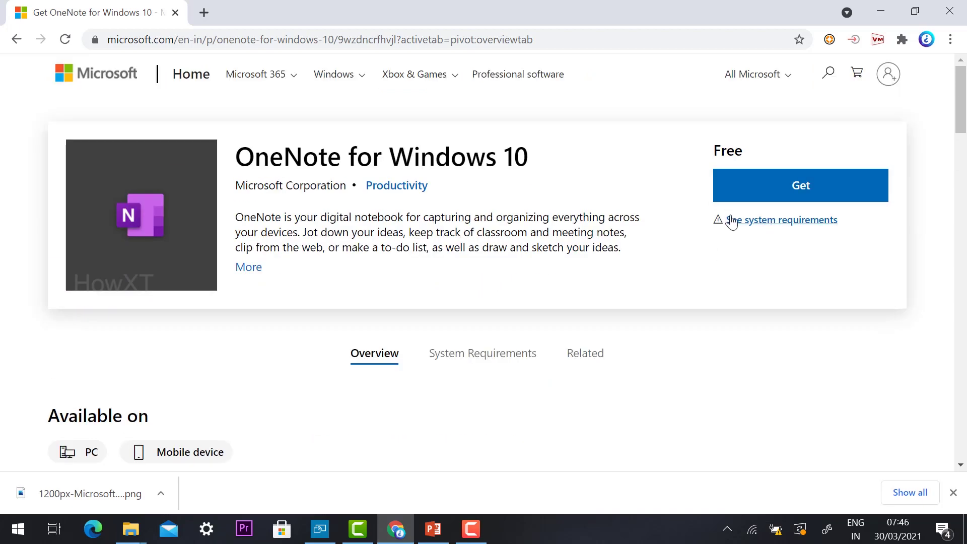
# Step: Get OneNote for Windows 10 through Microsoft Store and launch the installed app
pyautogui.click(770, 197)
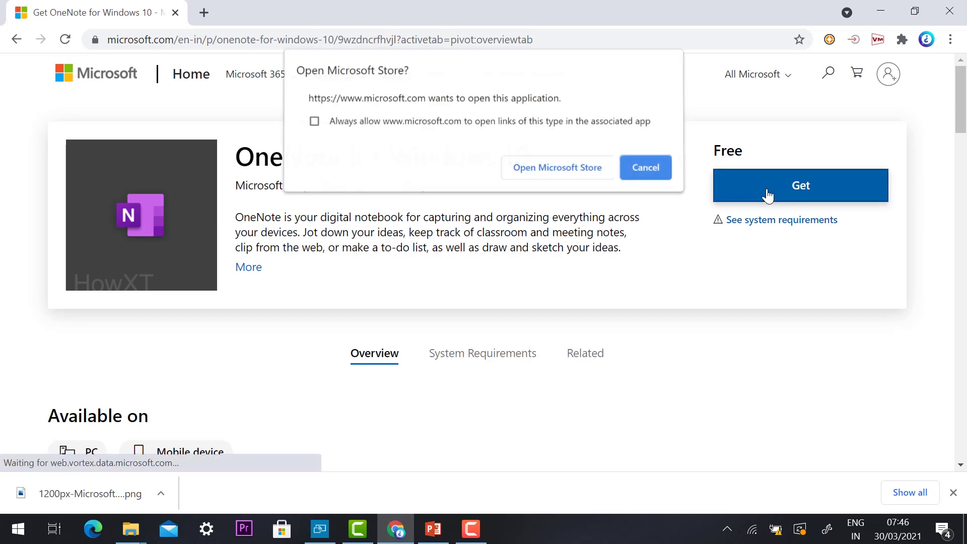
pyautogui.click(549, 169)
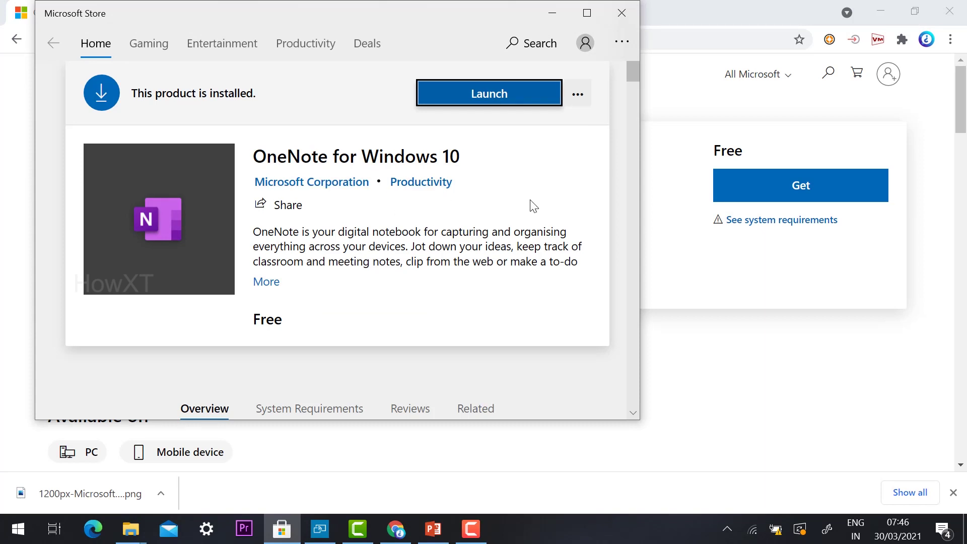
pyautogui.scroll(-1, 522, 201)
pyautogui.scroll(1, 525, 204)
pyautogui.scroll(-2, 441, 205)
pyautogui.scroll(1, 443, 206)
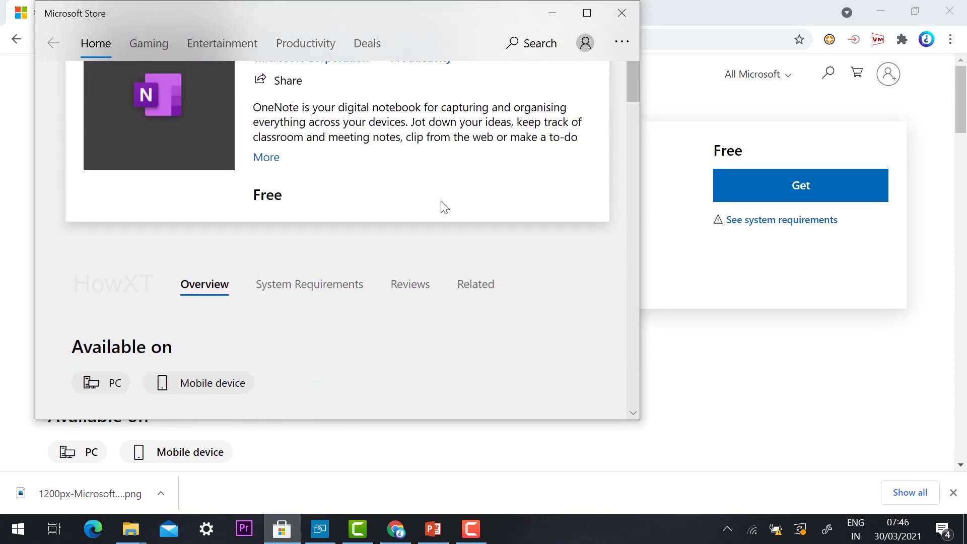
pyautogui.scroll(2, 443, 204)
pyautogui.click(485, 96)
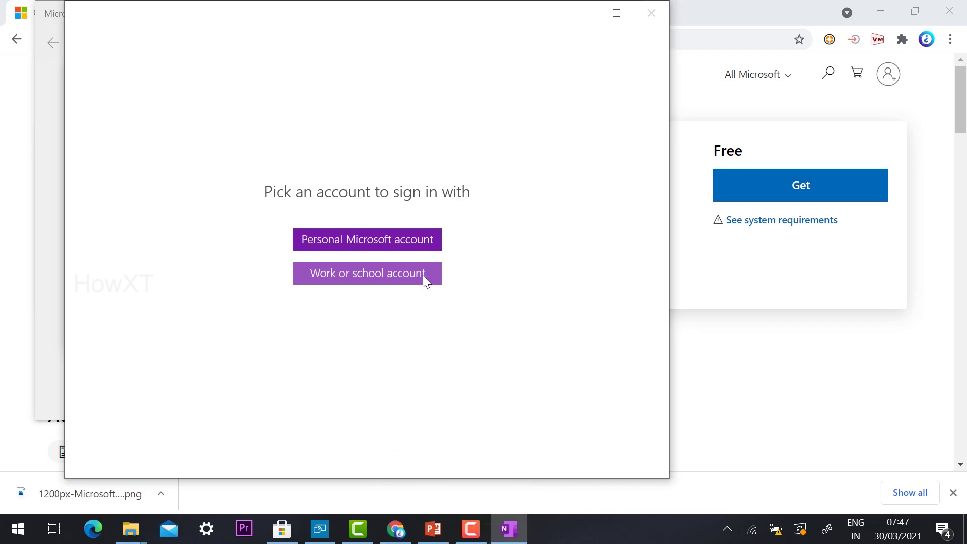
# Step: Sign in to OneNote with the suggested personal Microsoft account
pyautogui.click(401, 239)
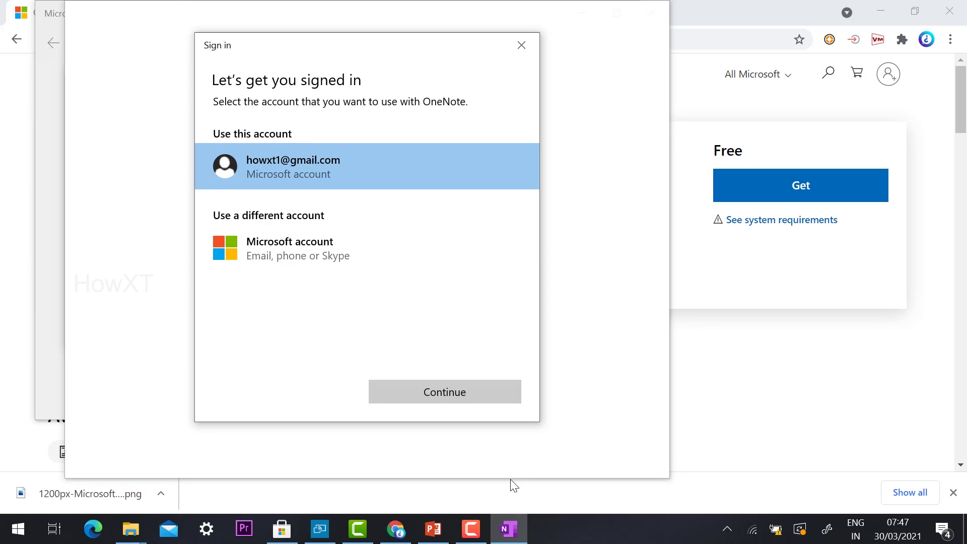
pyautogui.click(452, 392)
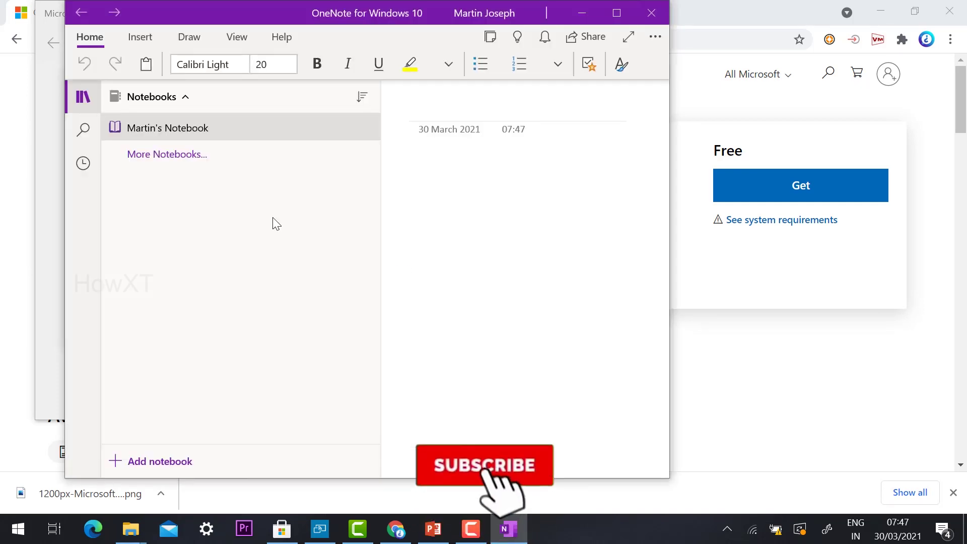
# Step: Maximize OneNote and browse the Insert, Draw and View ribbon tabs before returning to Home
pyautogui.click(616, 13)
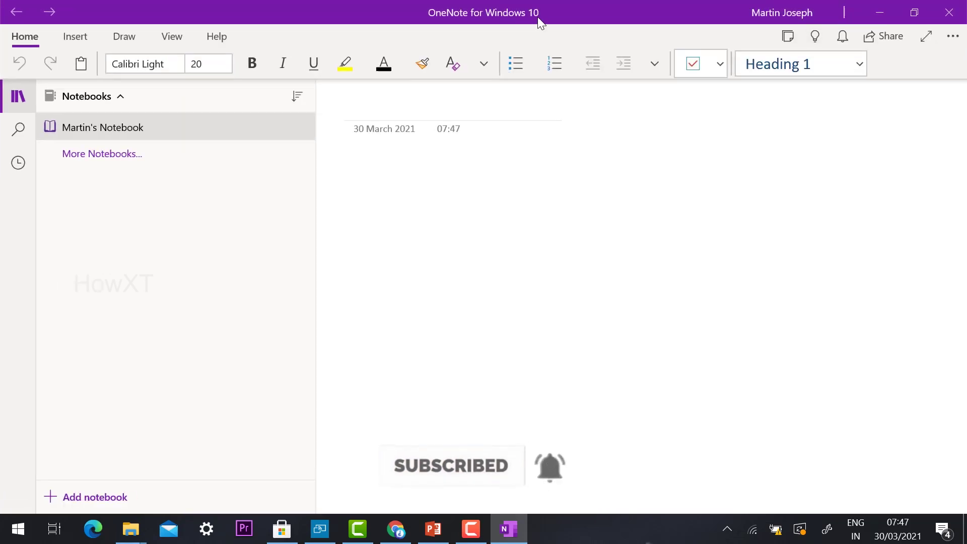
pyautogui.click(263, 131)
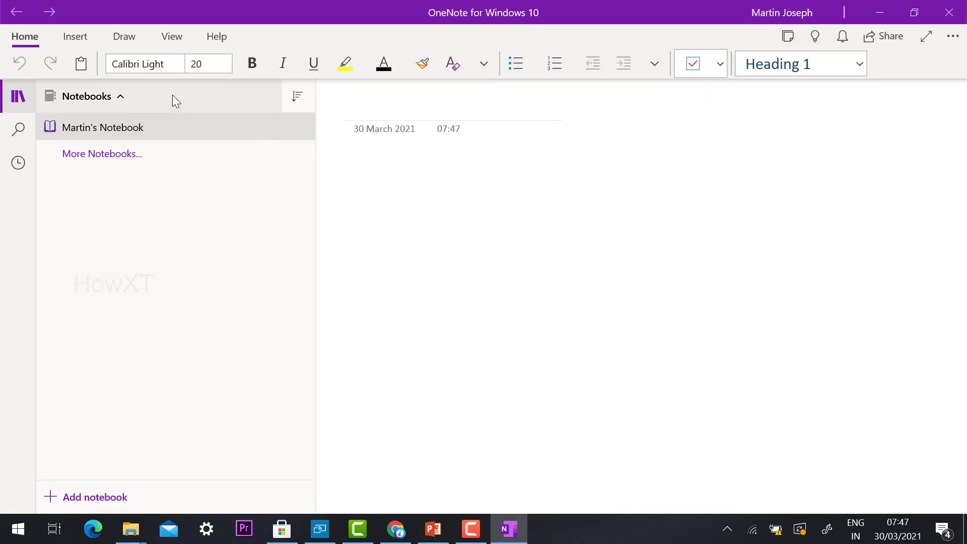
pyautogui.click(84, 40)
pyautogui.click(125, 42)
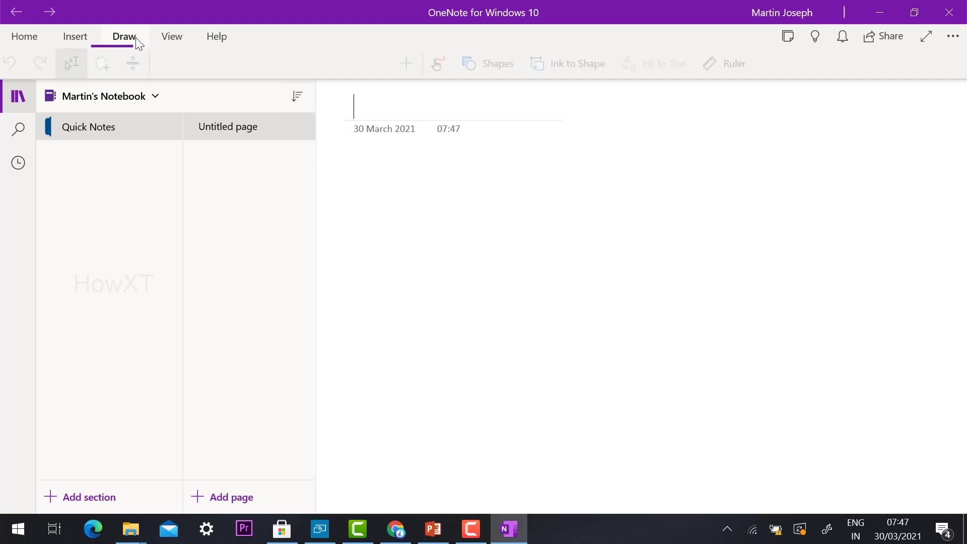
pyautogui.click(174, 39)
pyautogui.click(27, 42)
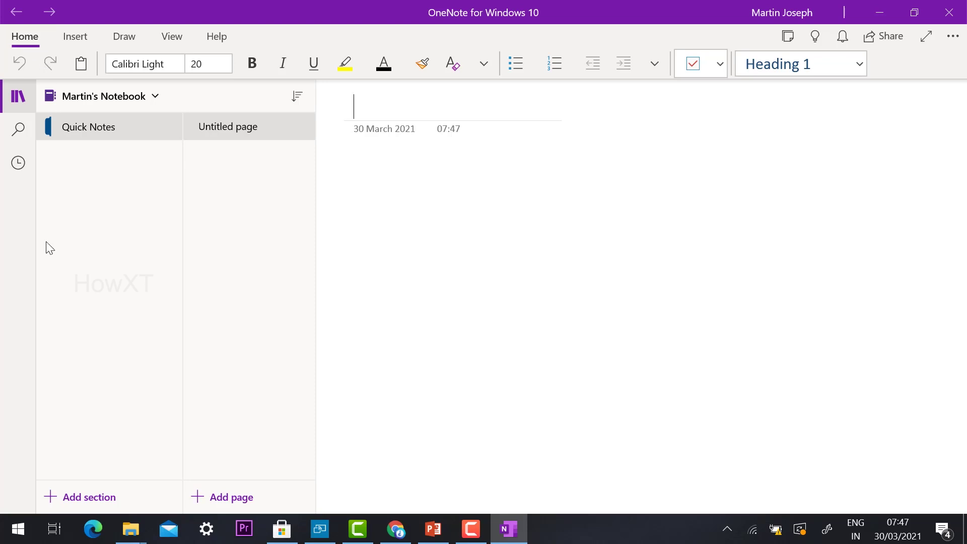
# Step: Add a new Quick Notes page and a section named New Section 1, then show recent notes
pyautogui.click(206, 497)
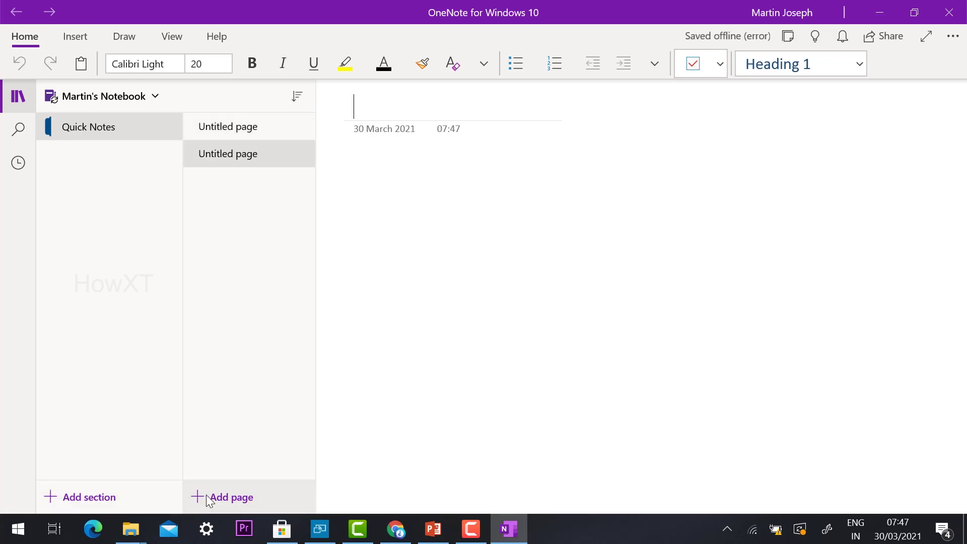
pyautogui.click(97, 485)
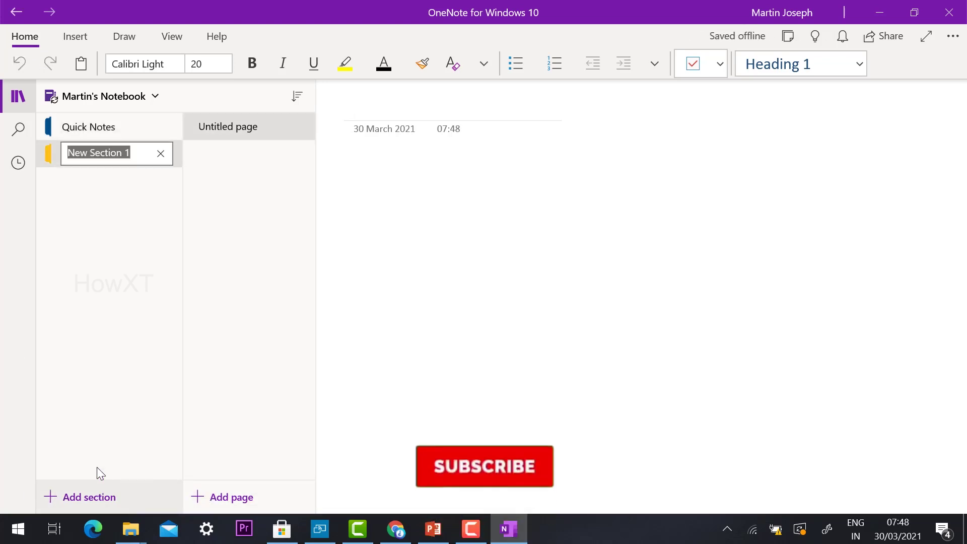
pyautogui.click(111, 324)
pyautogui.click(18, 162)
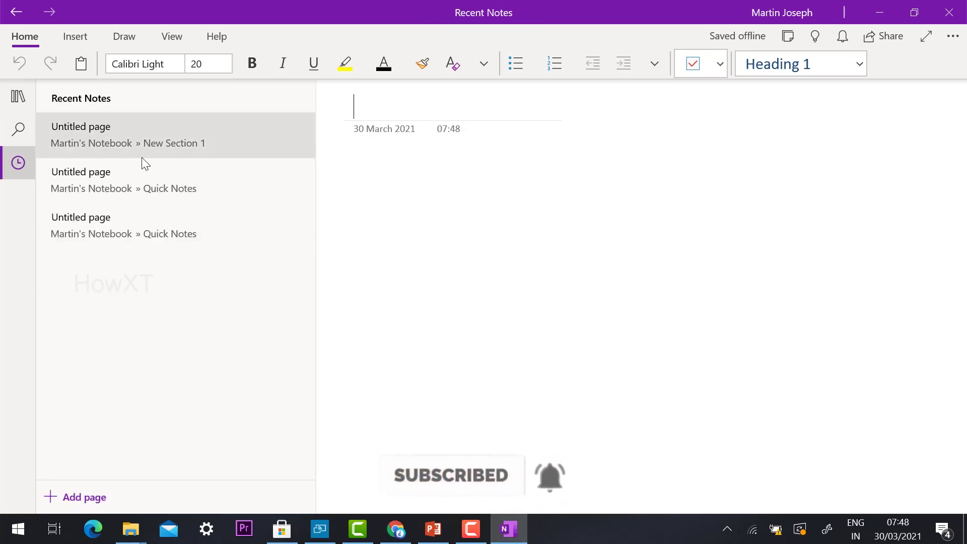